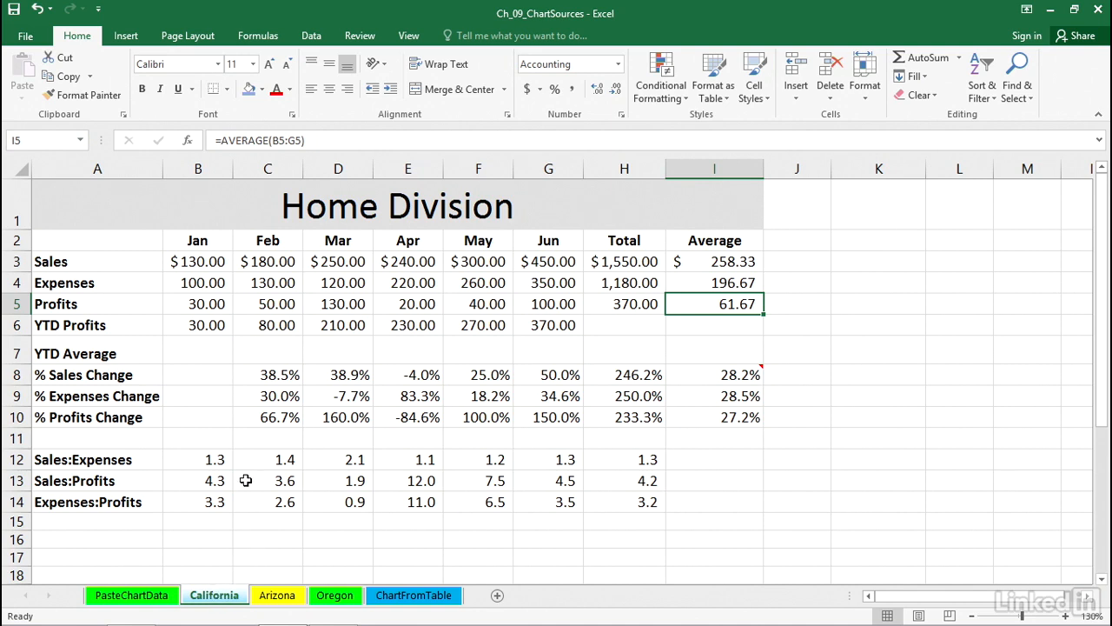
# Compare the layout of the sales data on the California, Arizona and Oregon sheets
pyautogui.click(276, 595)
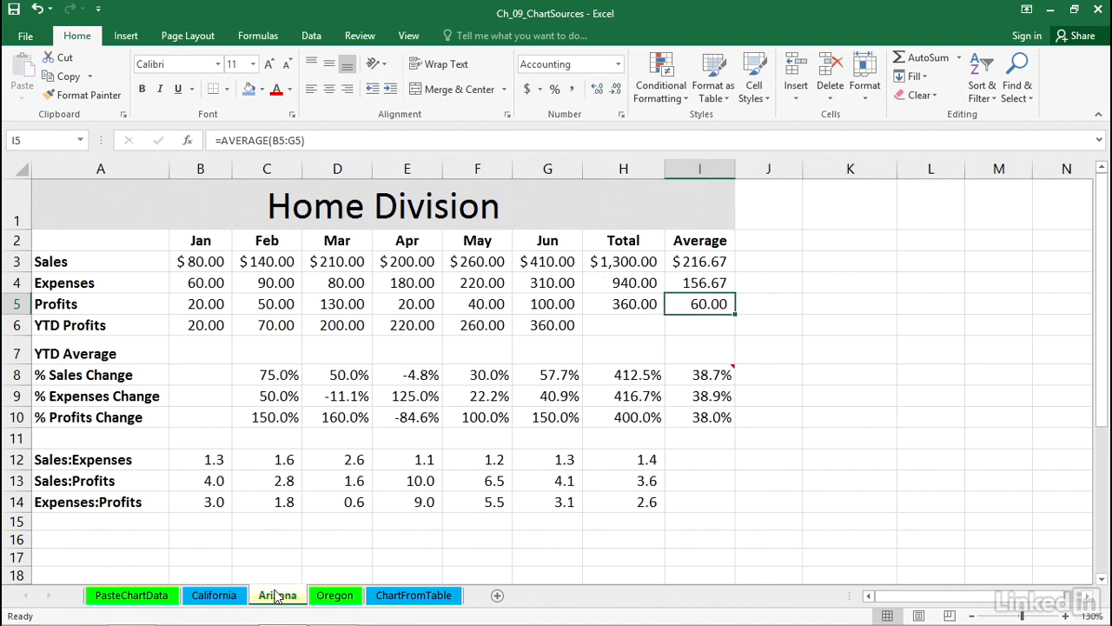
pyautogui.click(327, 598)
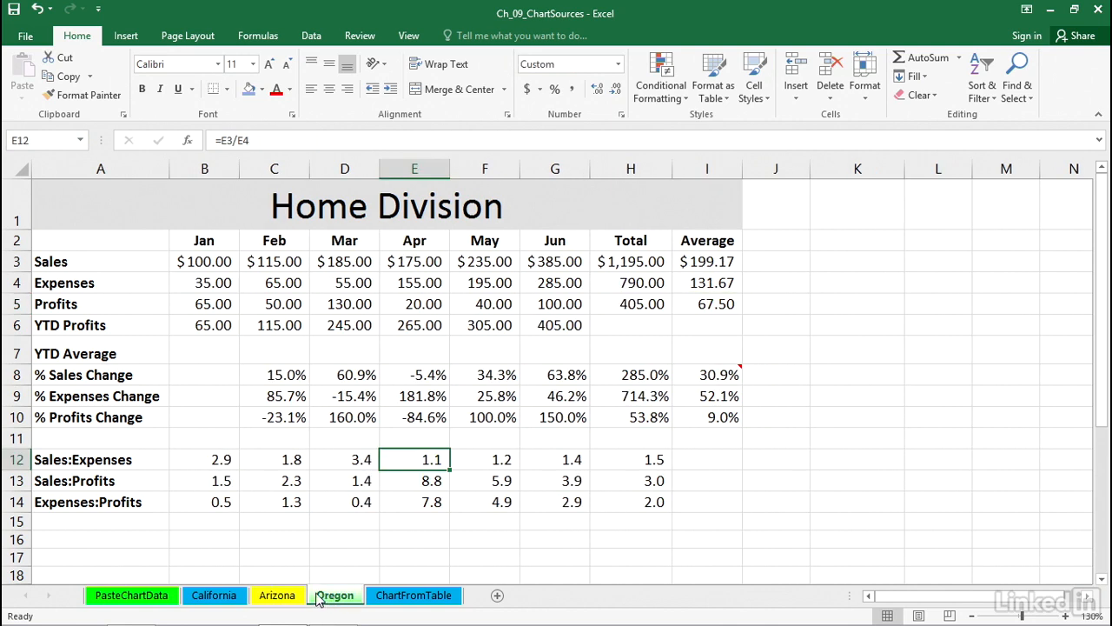
pyautogui.click(280, 596)
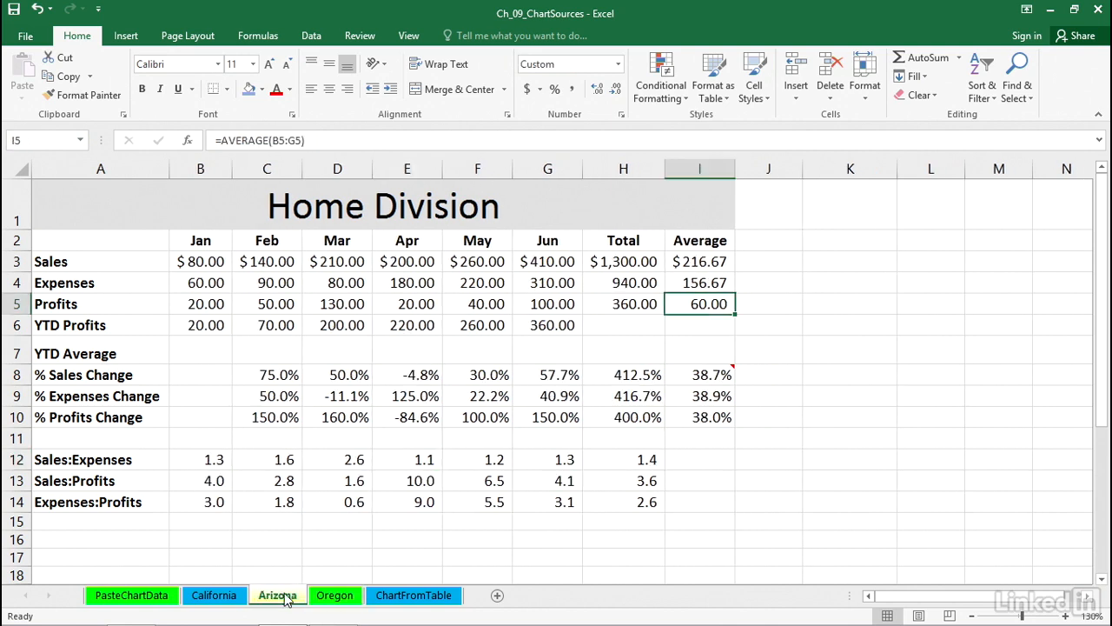
pyautogui.click(234, 595)
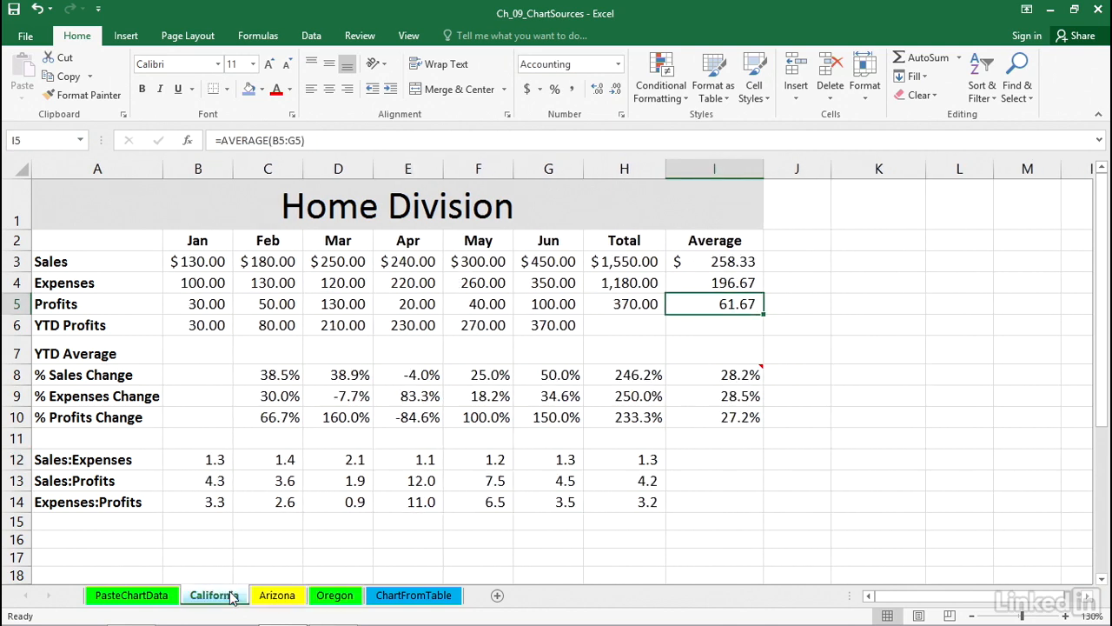
pyautogui.click(273, 599)
pyautogui.click(315, 598)
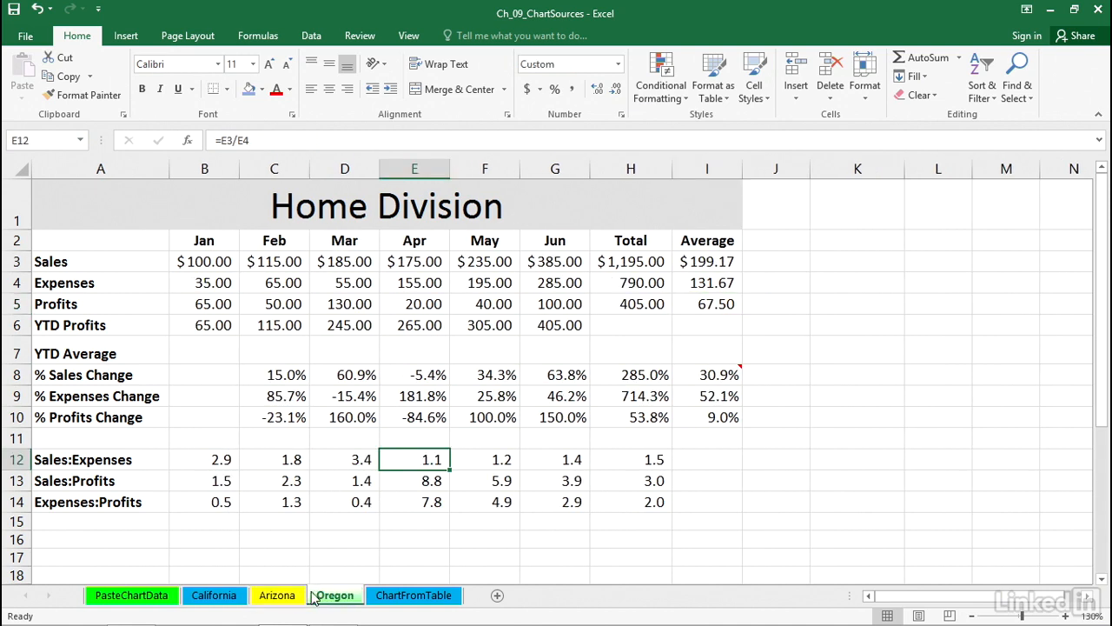
pyautogui.click(280, 596)
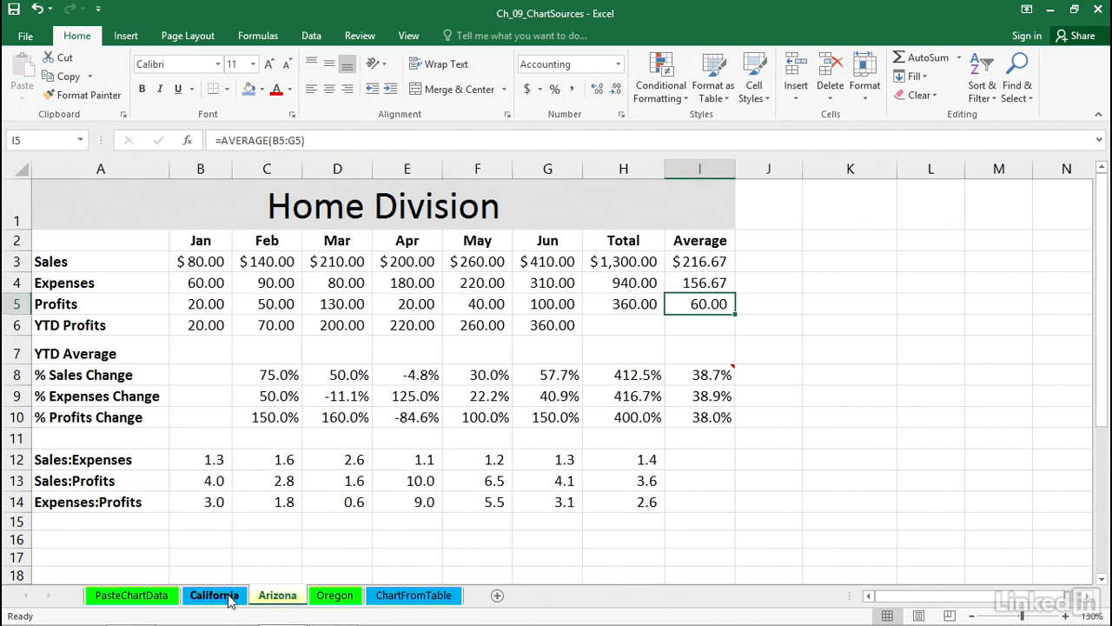
pyautogui.click(232, 599)
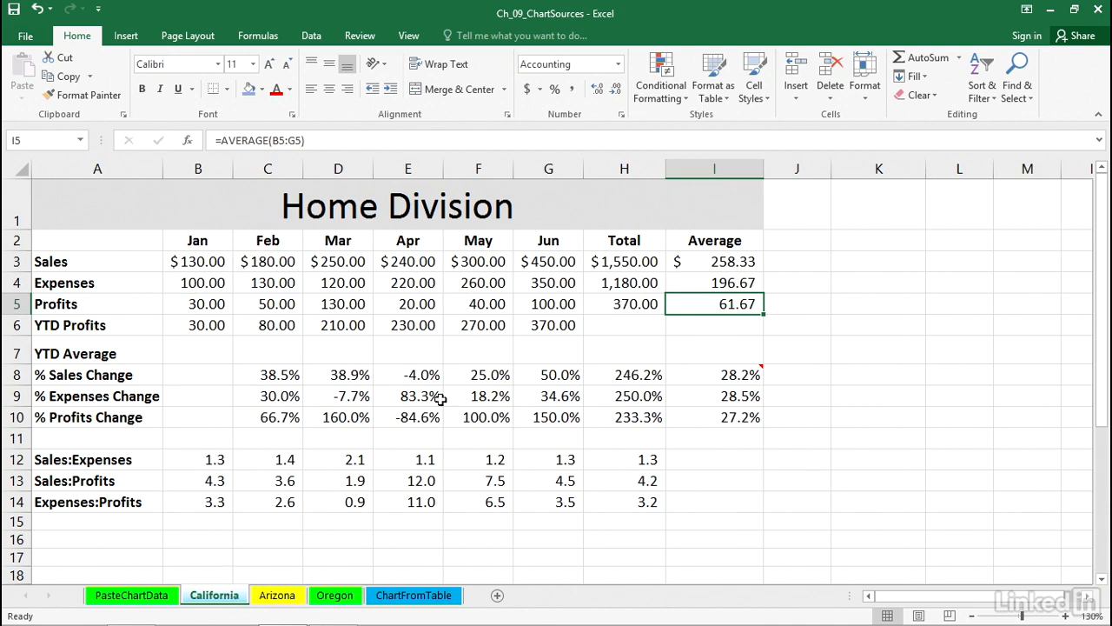
pyautogui.moveTo(344, 593)
# Create a default column chart from A2:G3 on the California sheet and move it slightly away from the row labels
pyautogui.moveTo(78, 238); pyautogui.dragTo(540, 264)
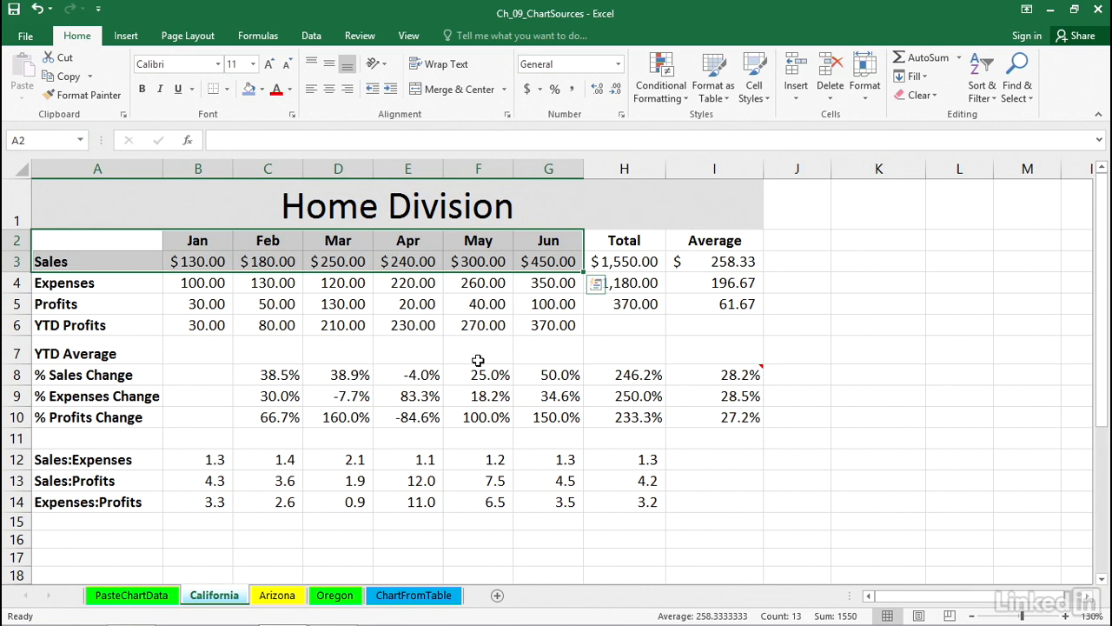
pyautogui.hotkey('alt', 'F1')
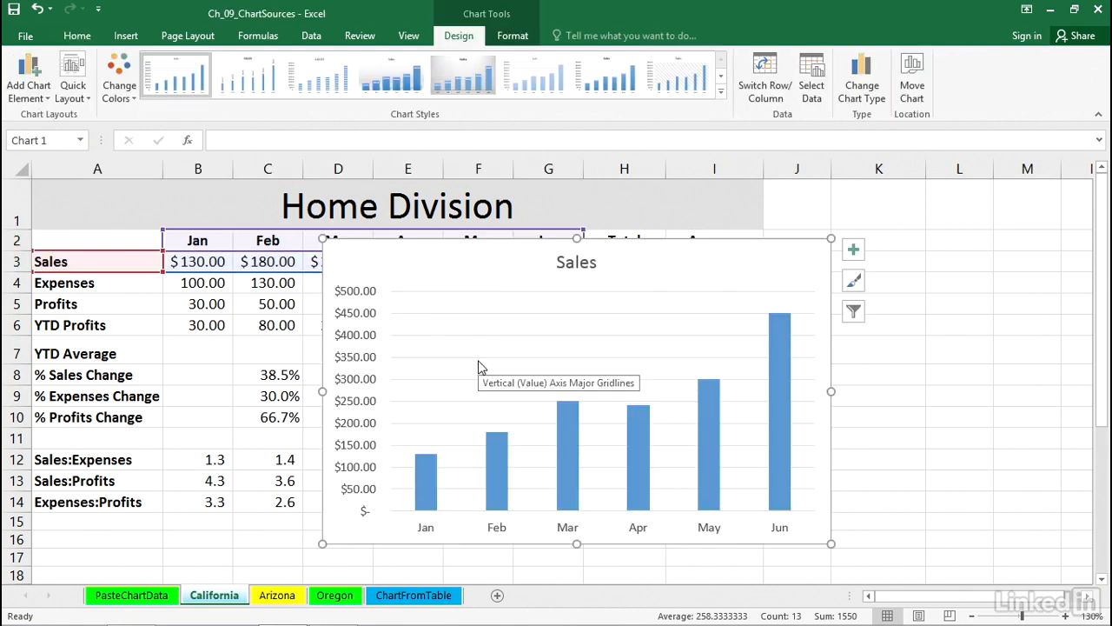
pyautogui.moveTo(766, 254); pyautogui.dragTo(794, 248)
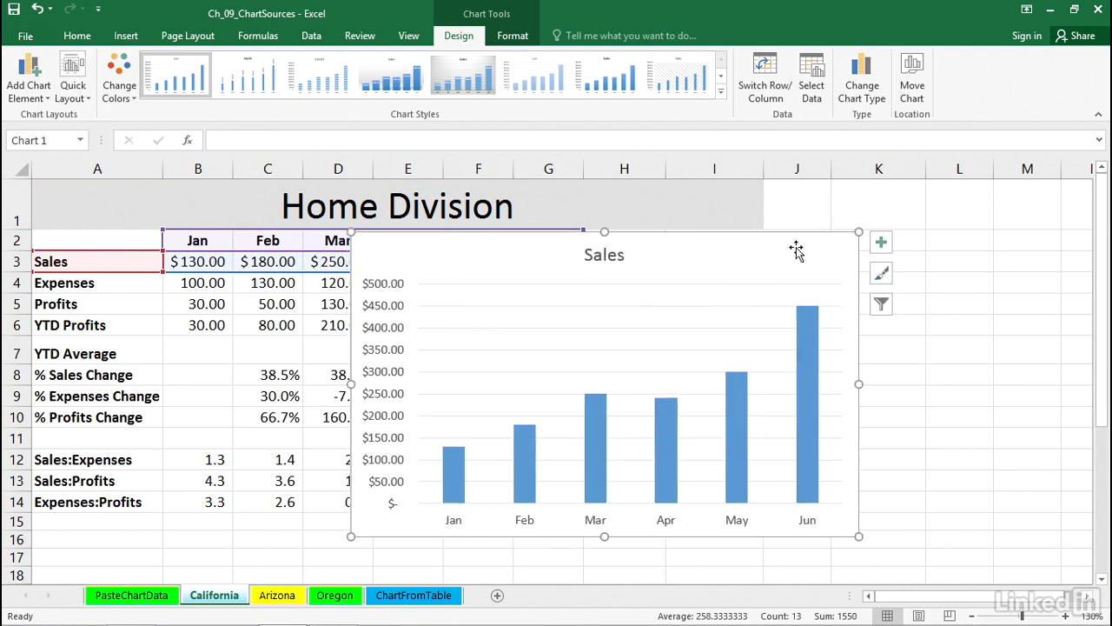
# Copy the Arizona sheet's sales row A3:G3 and paste it into the California chart as a second series
pyautogui.click(278, 596)
pyautogui.moveTo(98, 261); pyautogui.dragTo(530, 261)
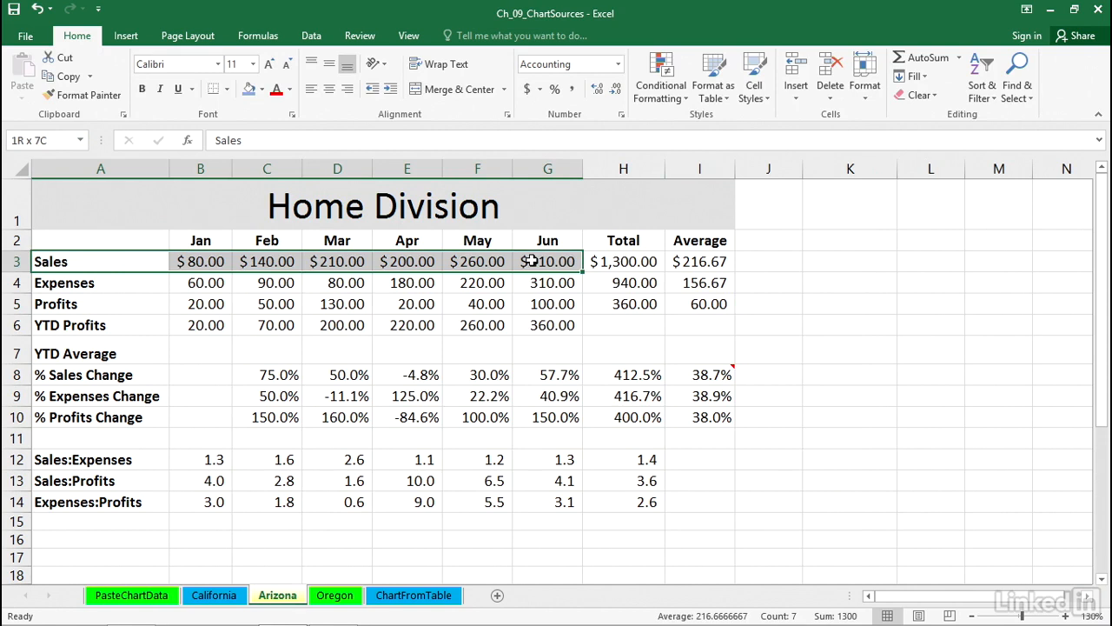
pyautogui.moveTo(530, 261); pyautogui.dragTo(530, 260)
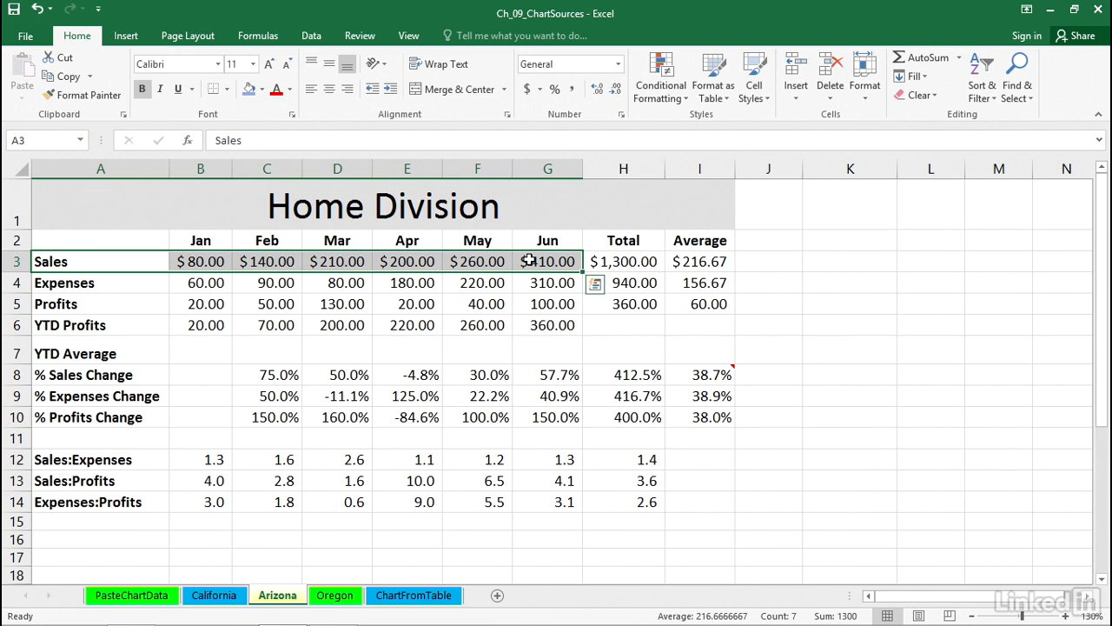
pyautogui.hotkey('ctrl', 'c')
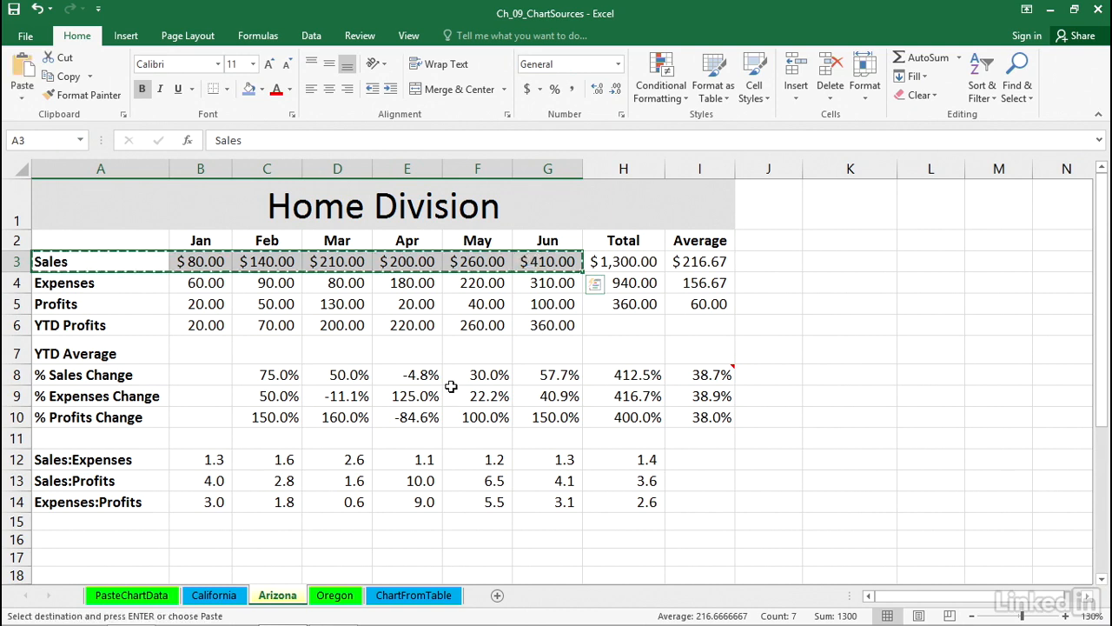
pyautogui.click(214, 595)
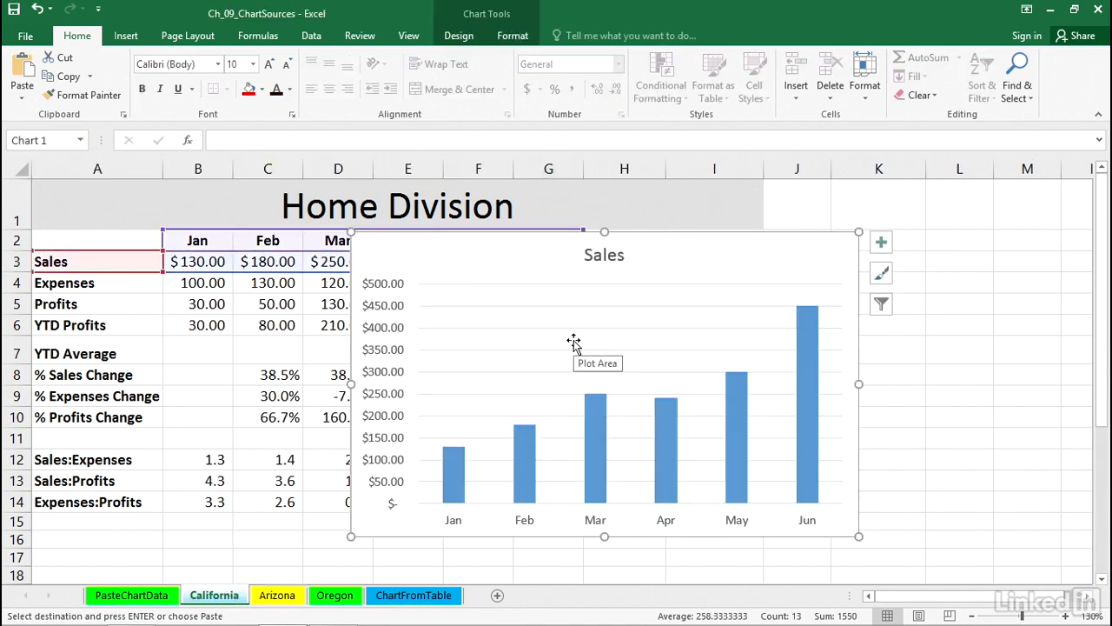
pyautogui.click(574, 341)
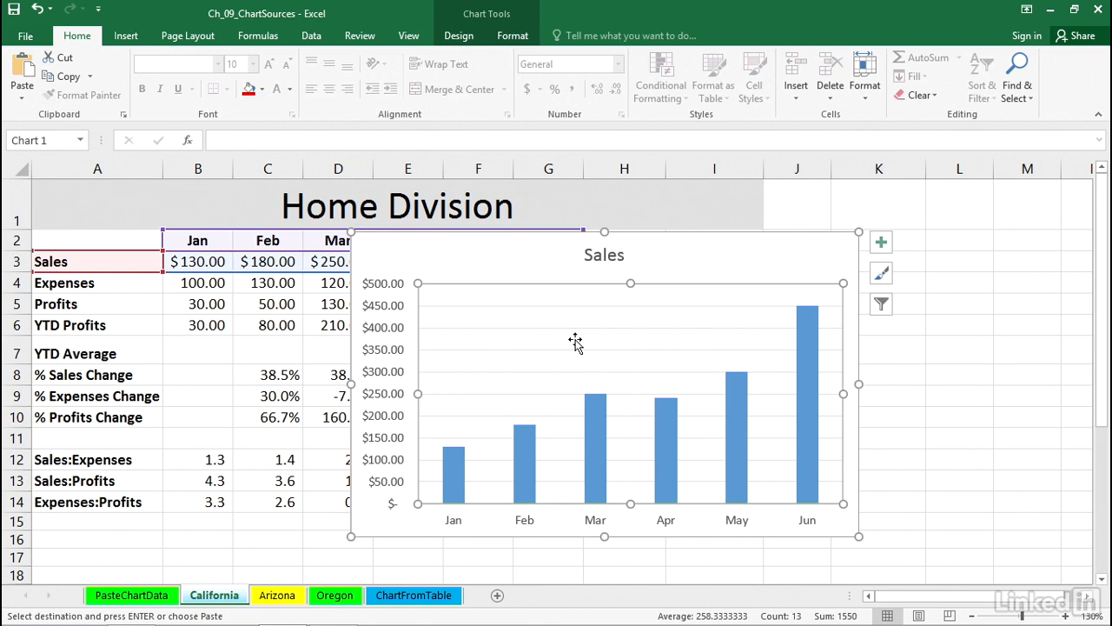
pyautogui.hotkey('ctrl', 'v')
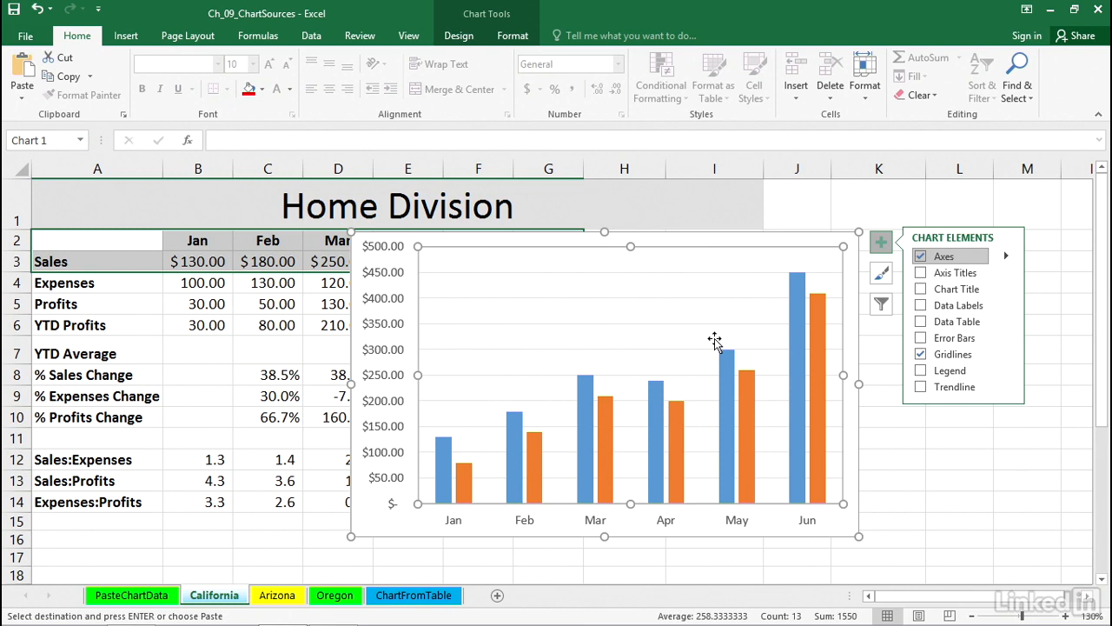
# Copy the Oregon sheet's sales row A3:G3 and paste it into the California chart as a third series
pyautogui.click(330, 598)
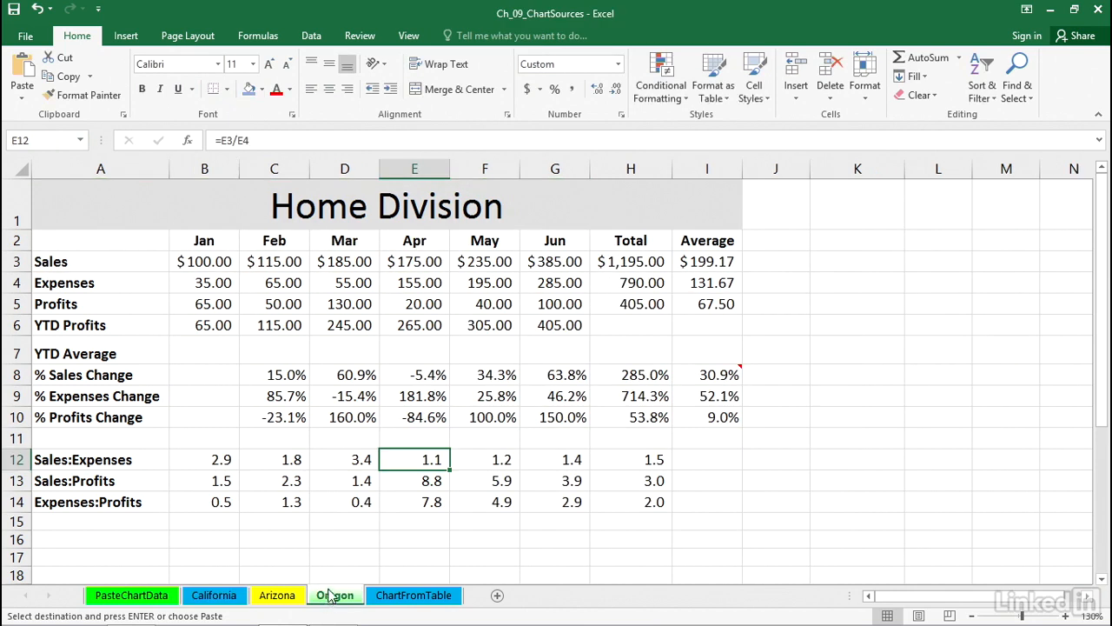
pyautogui.moveTo(75, 262); pyautogui.dragTo(537, 263)
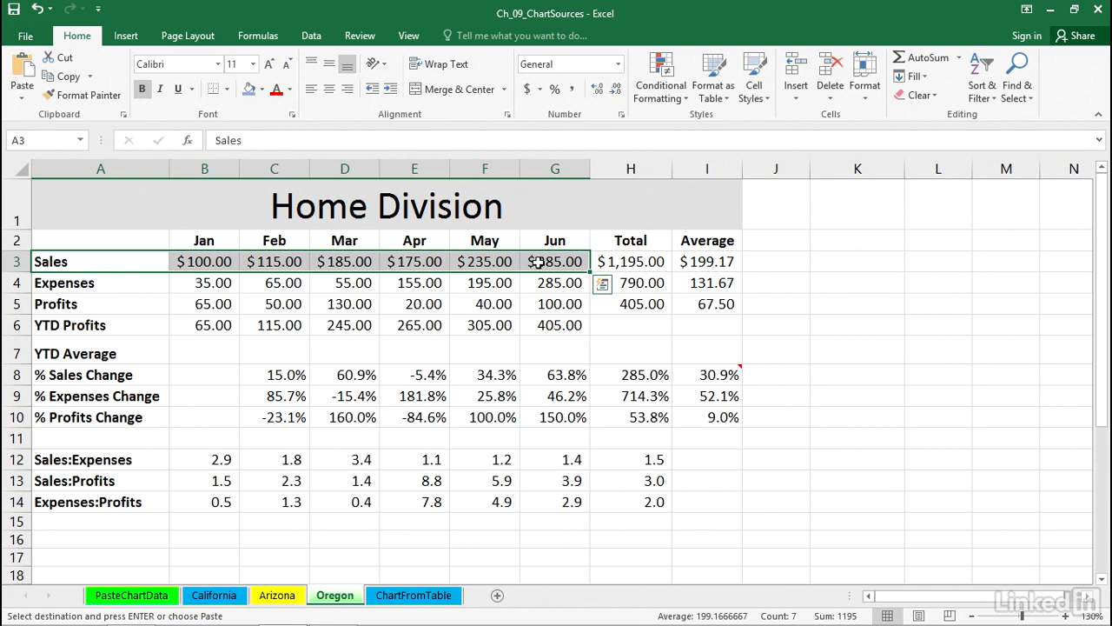
pyautogui.hotkey('ctrl', 'c')
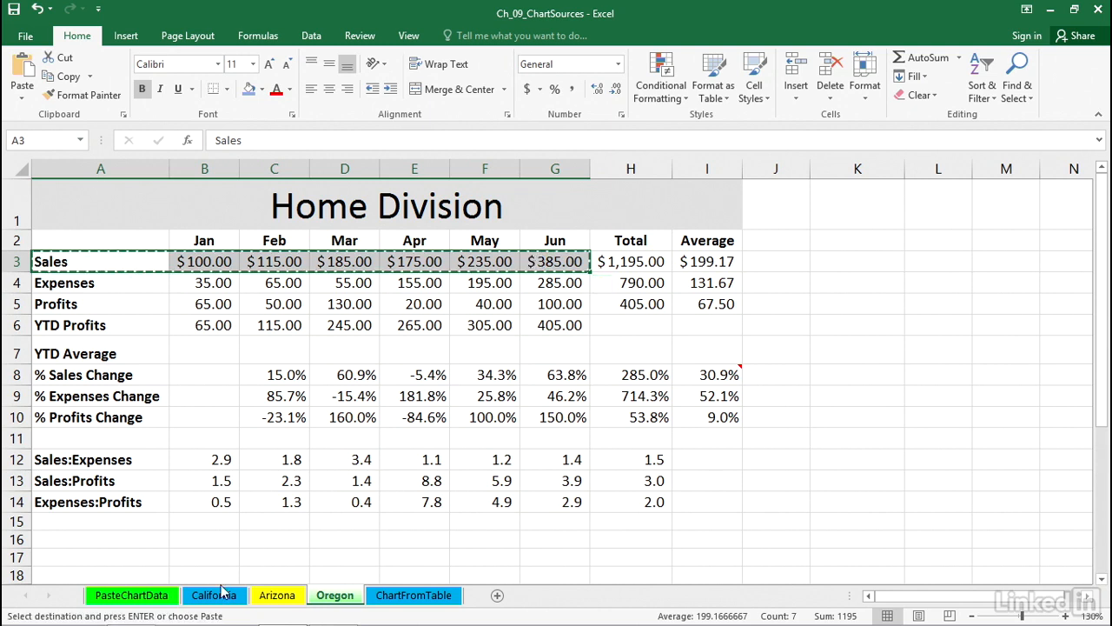
pyautogui.click(214, 596)
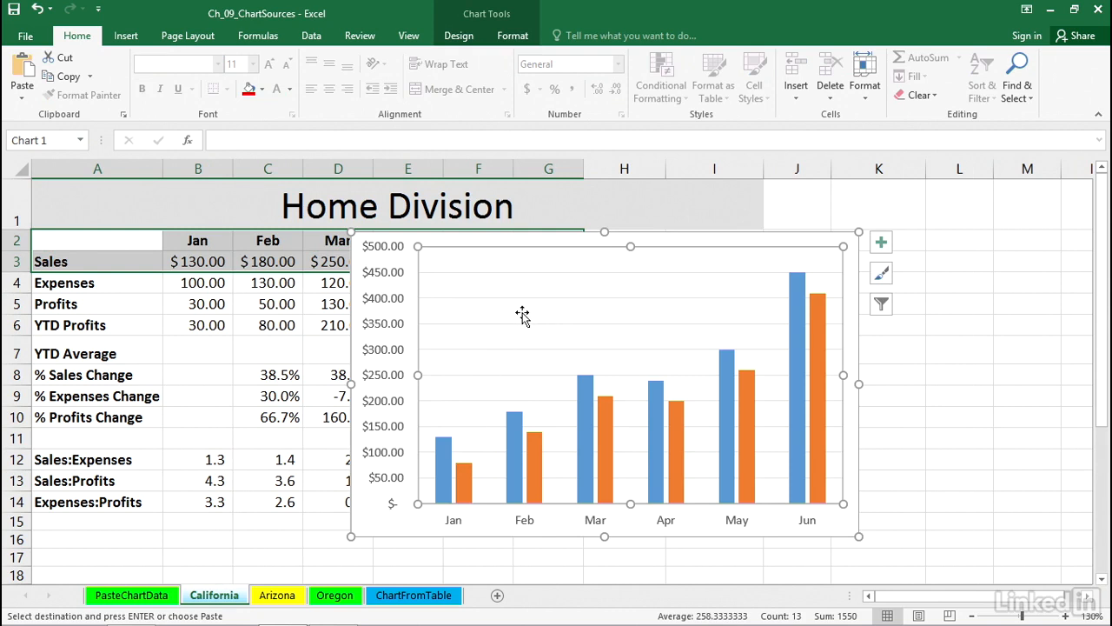
pyautogui.hotkey('ctrl', 'v')
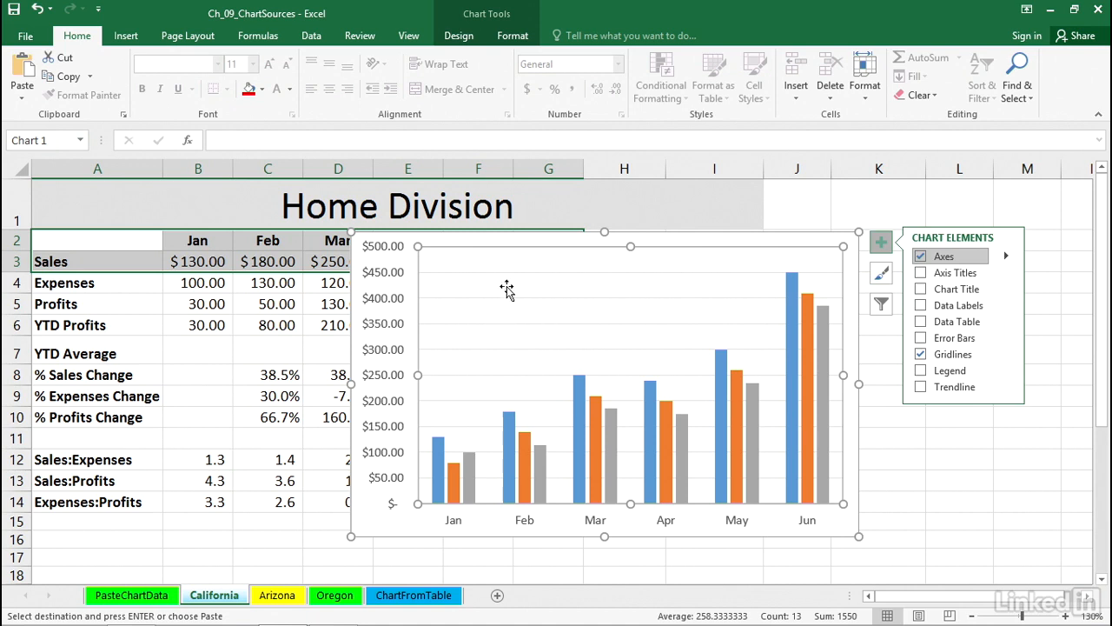
# Open the chart's Select Data Source dialog, move it off the chart's left part, and go through the three Sales series
pyautogui.rightClick(577, 398)
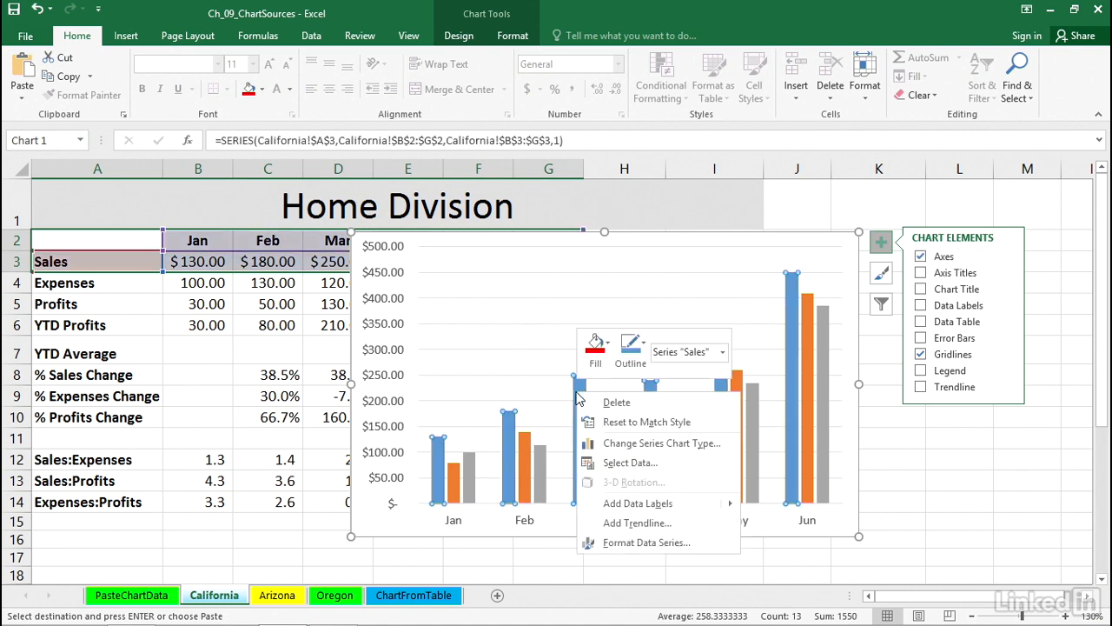
pyautogui.click(634, 464)
pyautogui.moveTo(435, 224); pyautogui.dragTo(941, 175)
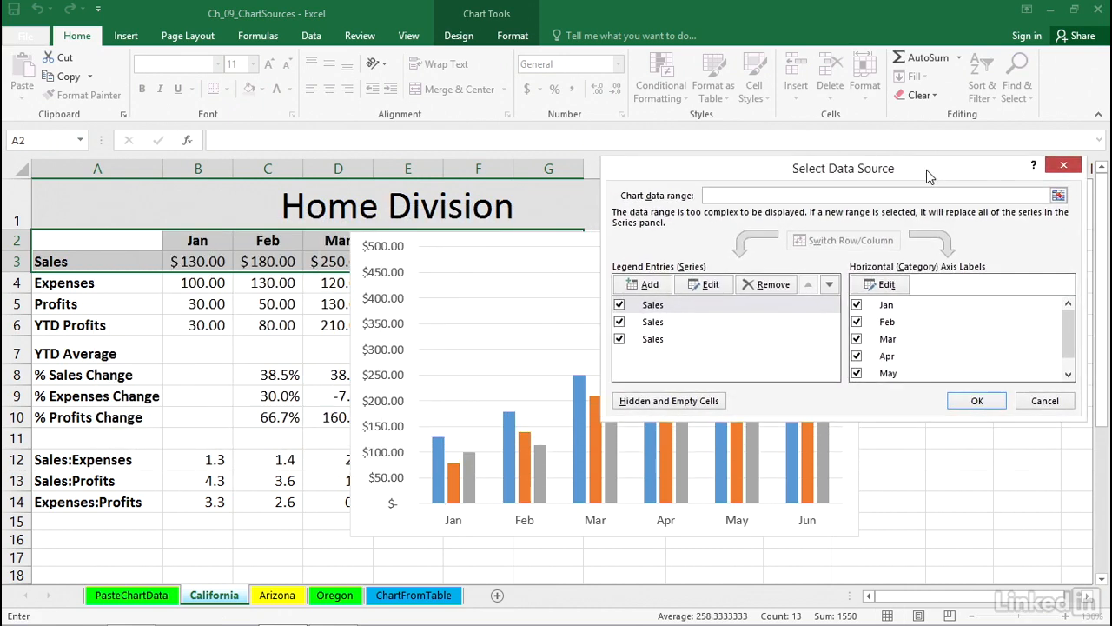
pyautogui.click(658, 305)
pyautogui.click(650, 322)
pyautogui.click(645, 340)
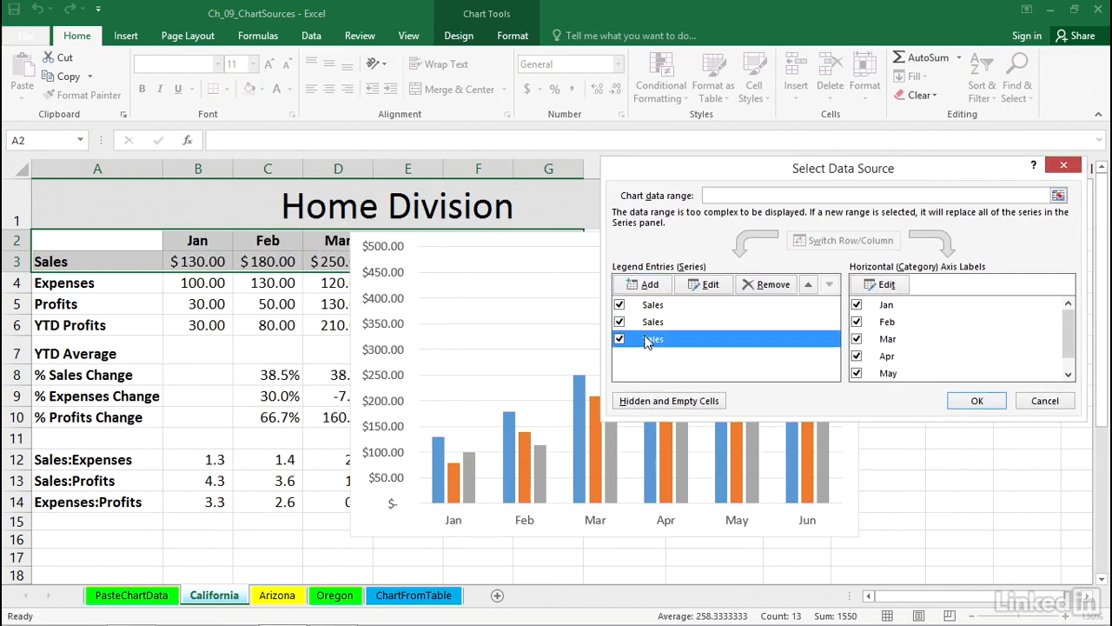
# Replace the first series' name reference with the text "California"
pyautogui.click(653, 309)
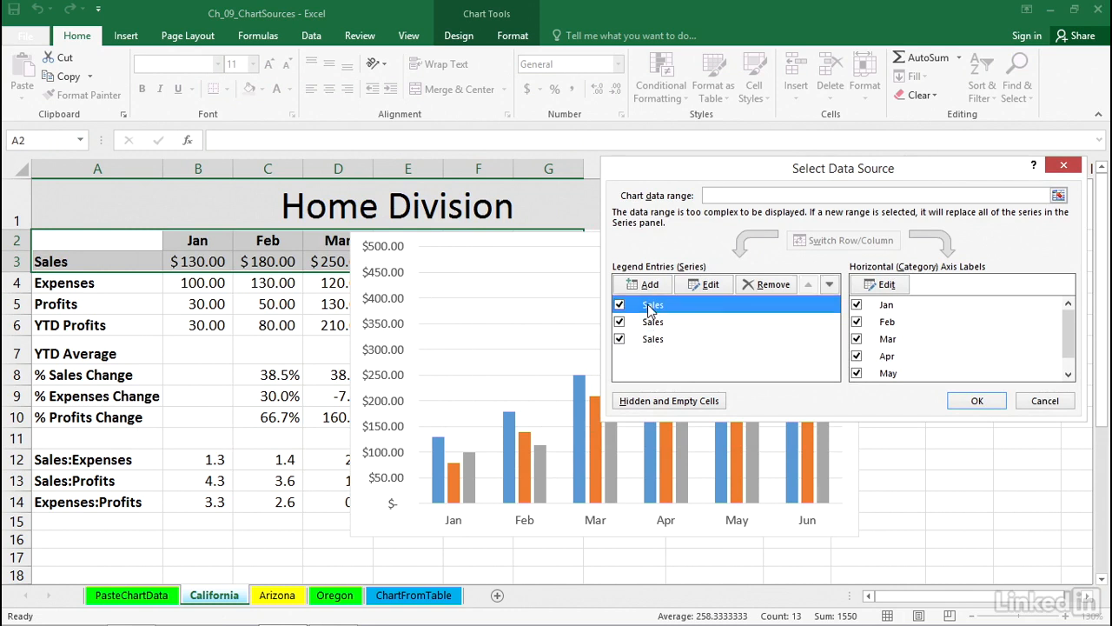
pyautogui.click(711, 287)
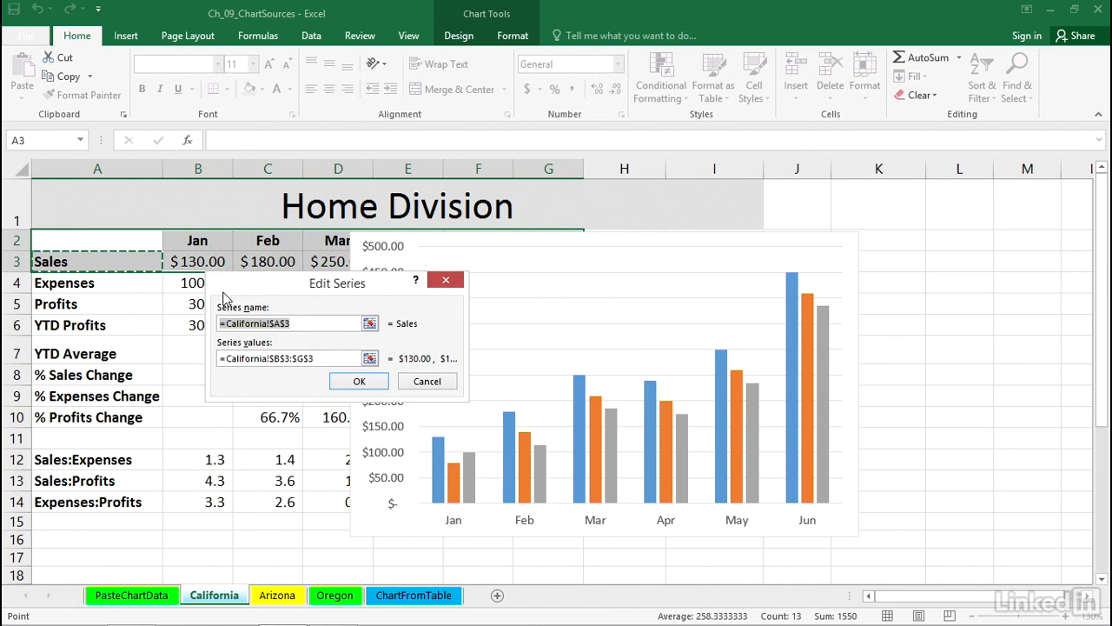
pyautogui.click(293, 322)
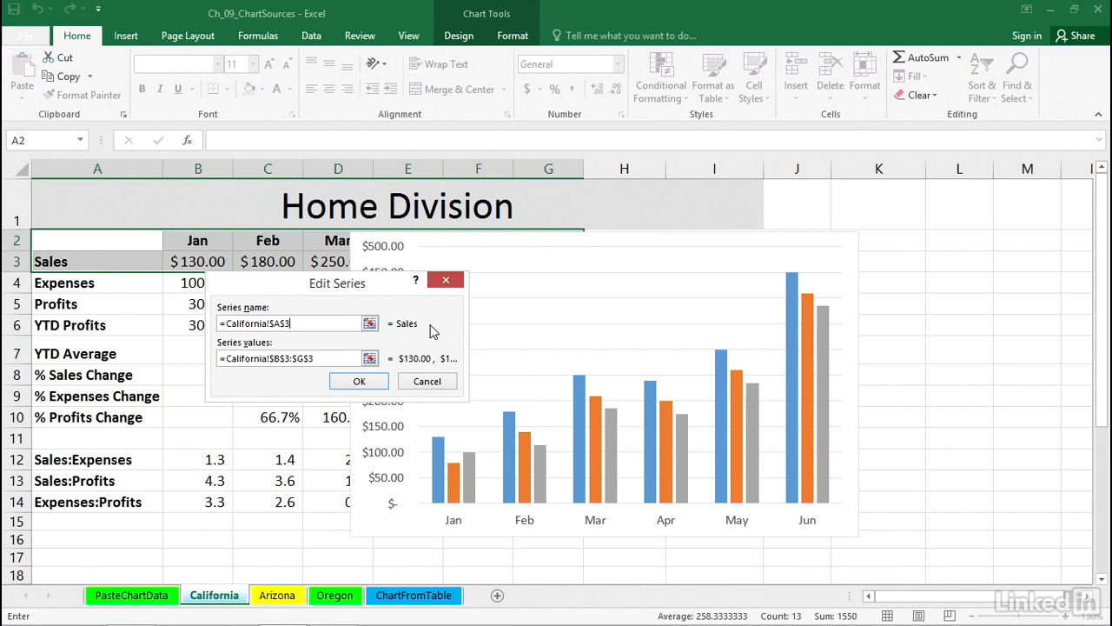
pyautogui.press('BackSpace')
pyautogui.press('BackSpace')
pyautogui.write('"')
pyautogui.click(356, 382)
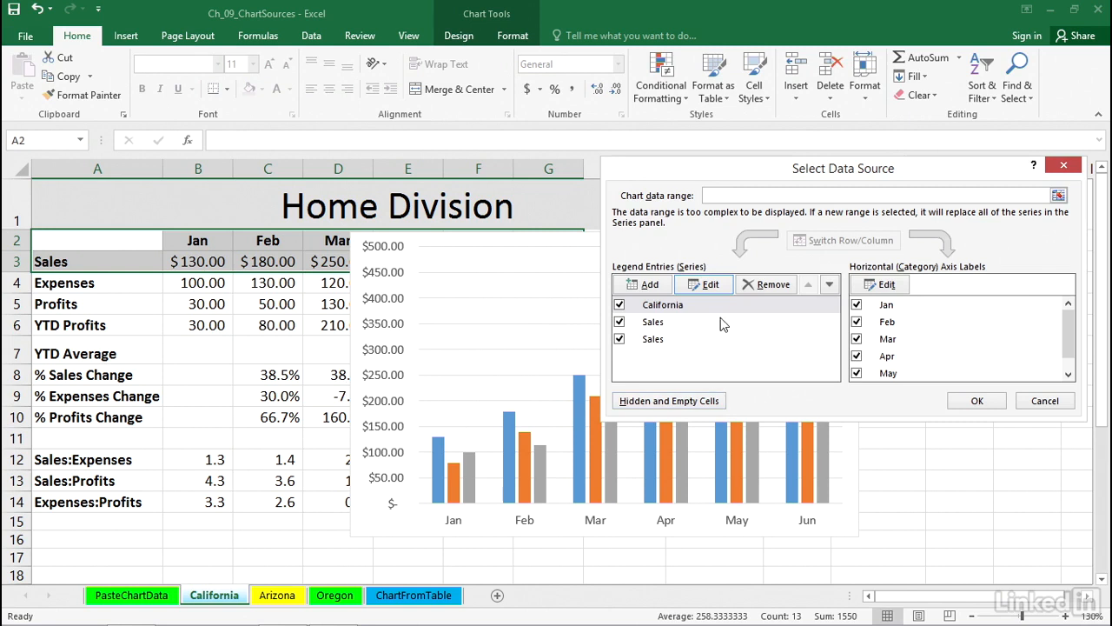
# Replace the second series' name reference with the text "Arizona"
pyautogui.click(654, 324)
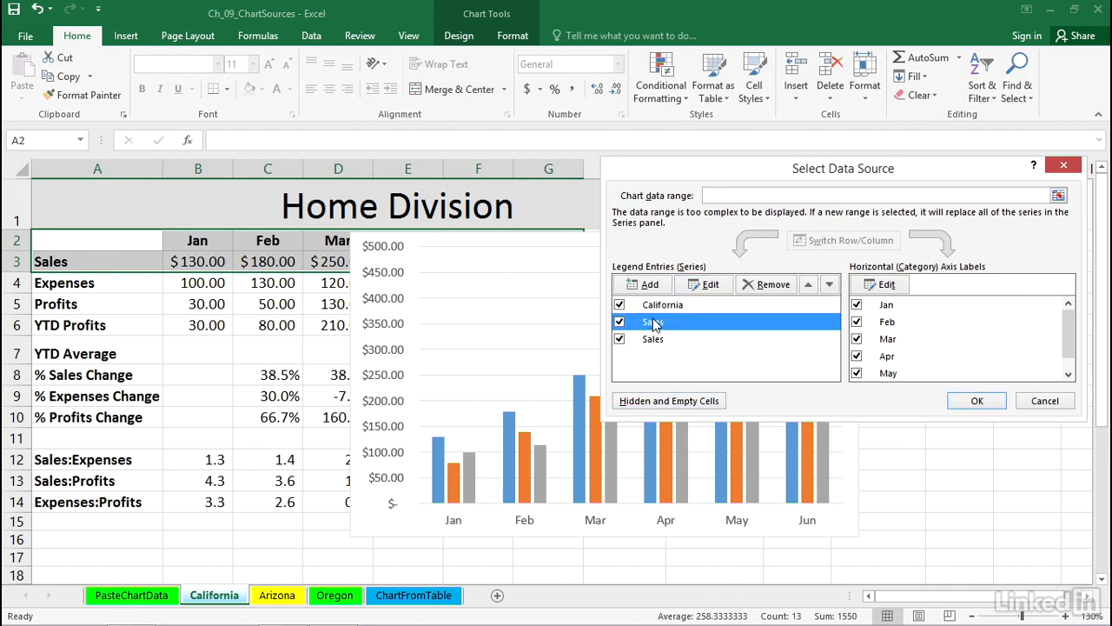
pyautogui.click(711, 284)
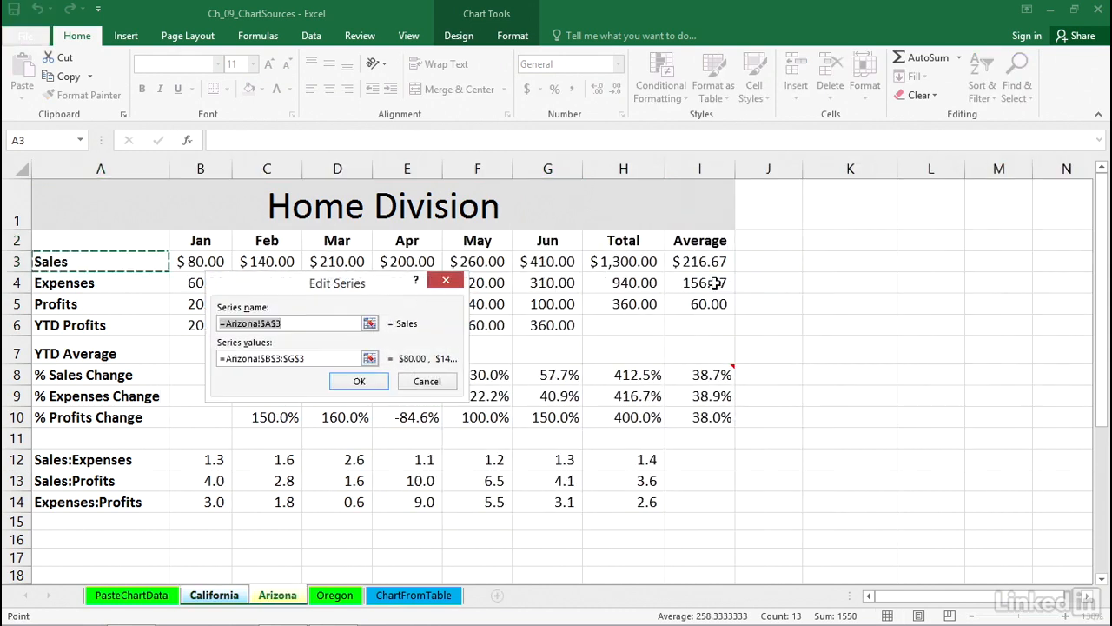
pyautogui.click(280, 323)
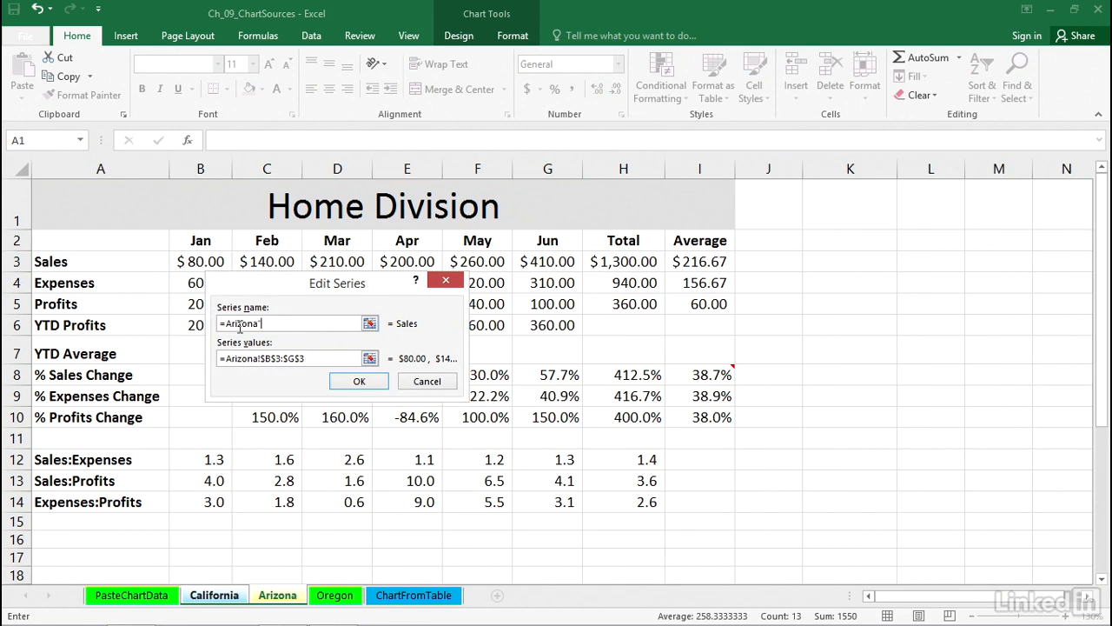
pyautogui.write("'")
pyautogui.click(359, 380)
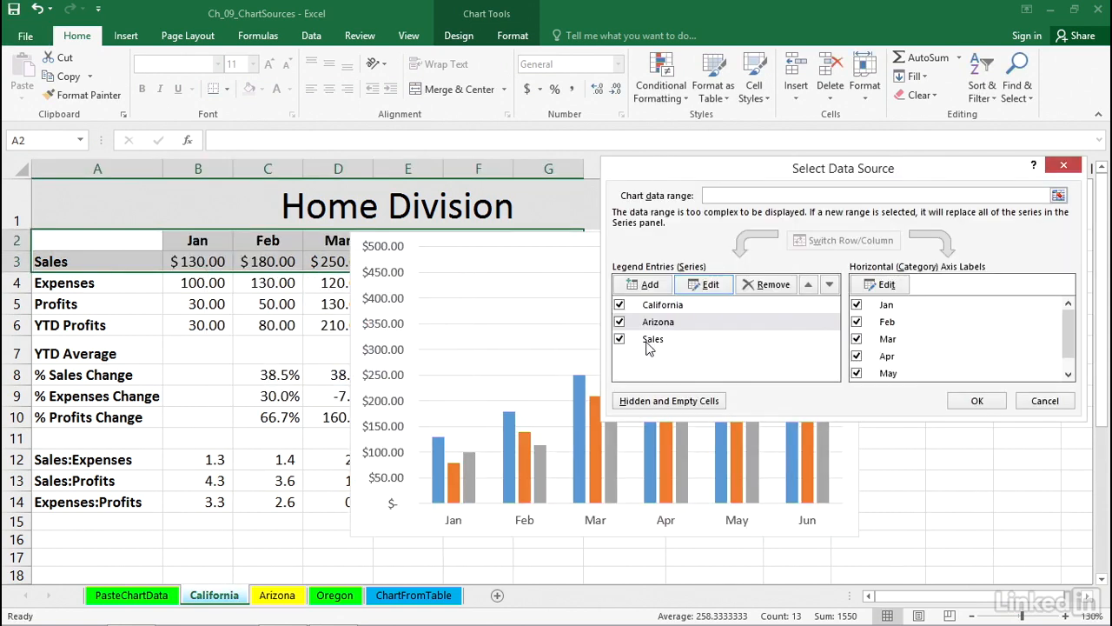
# Replace the third series' name reference with the text "Oregon"
pyautogui.click(650, 340)
pyautogui.click(704, 285)
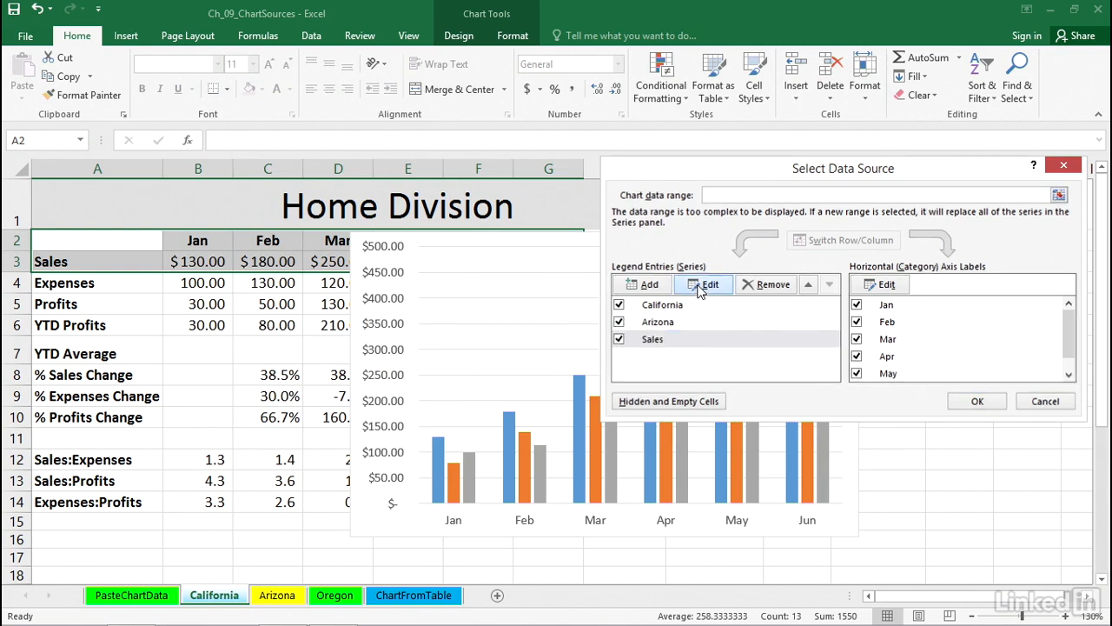
pyautogui.click(258, 323)
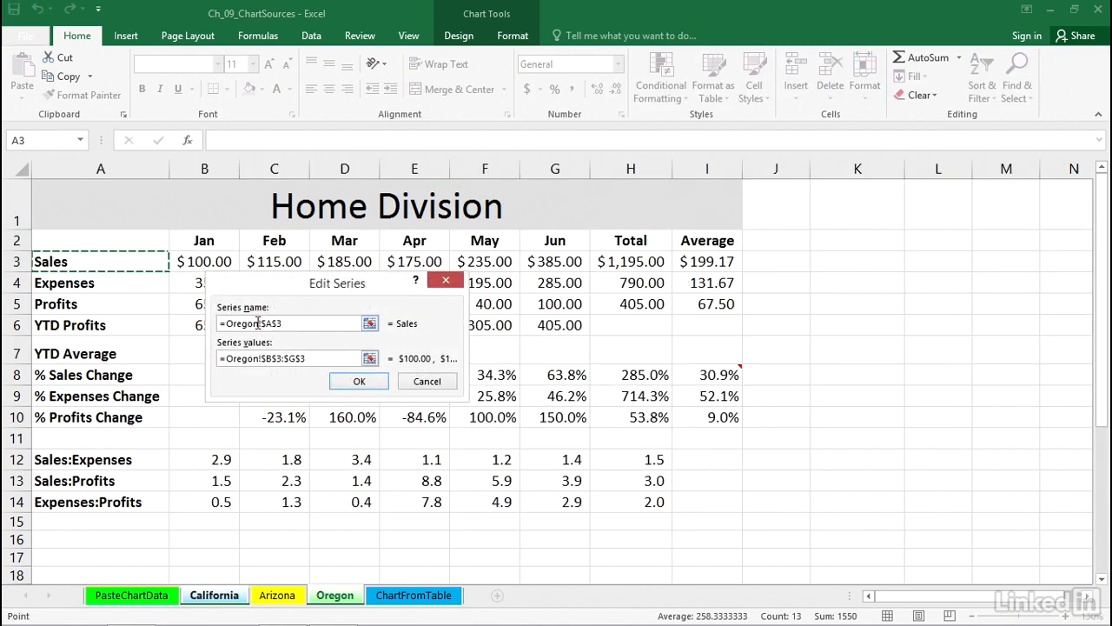
pyautogui.write("'")
pyautogui.press('Delete')
pyautogui.press('Delete')
pyautogui.press('Delete')
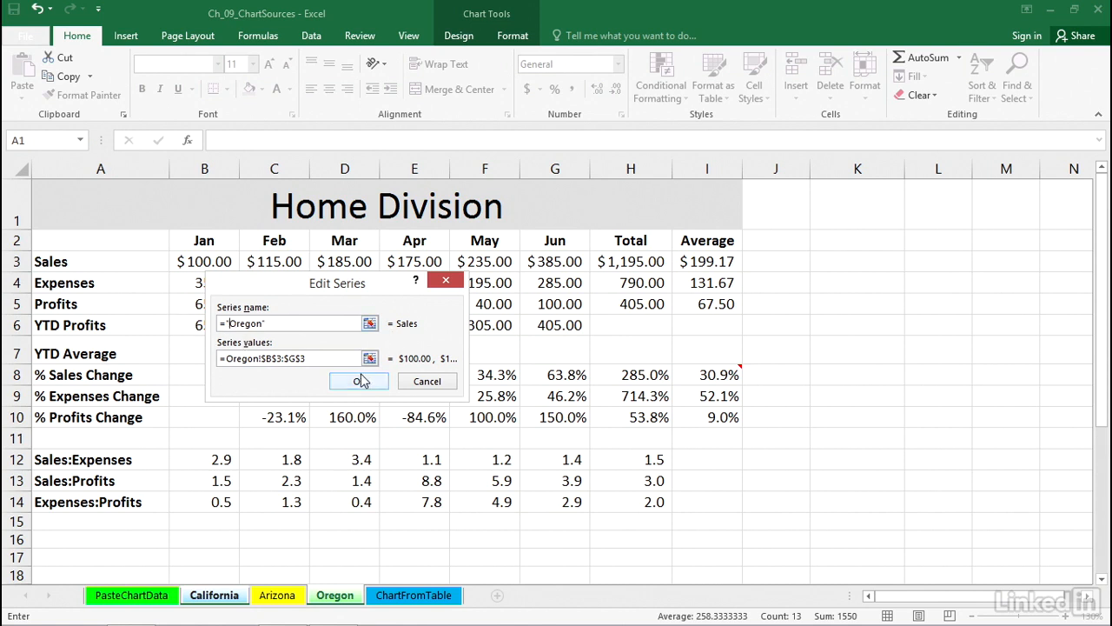
pyautogui.click(361, 382)
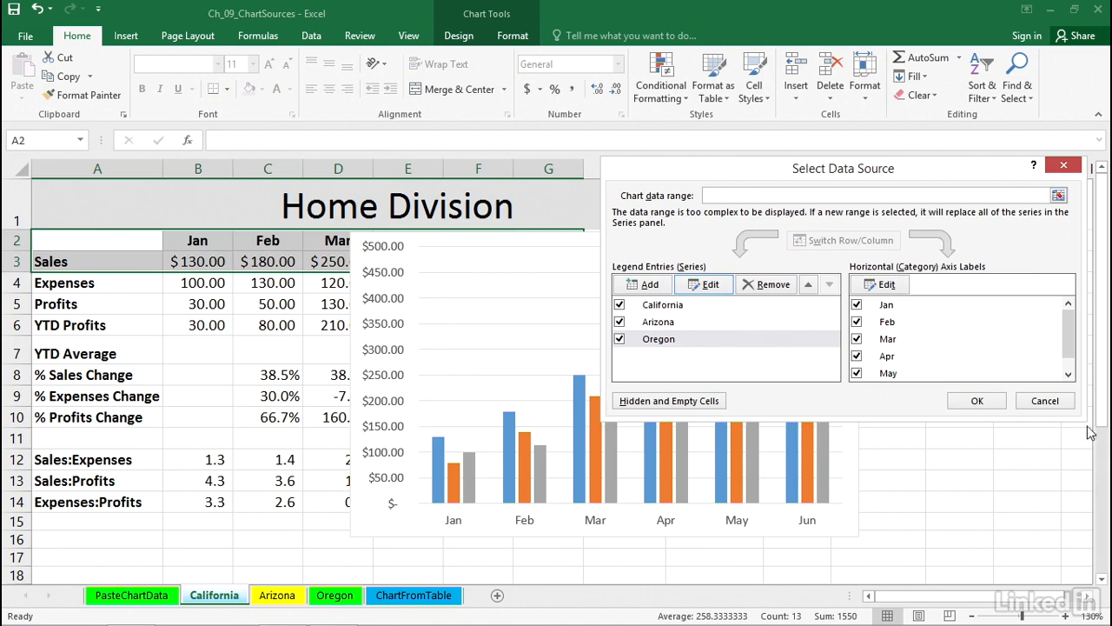
# Accept the data source changes and display the legend on the California sheet's chart
pyautogui.click(977, 402)
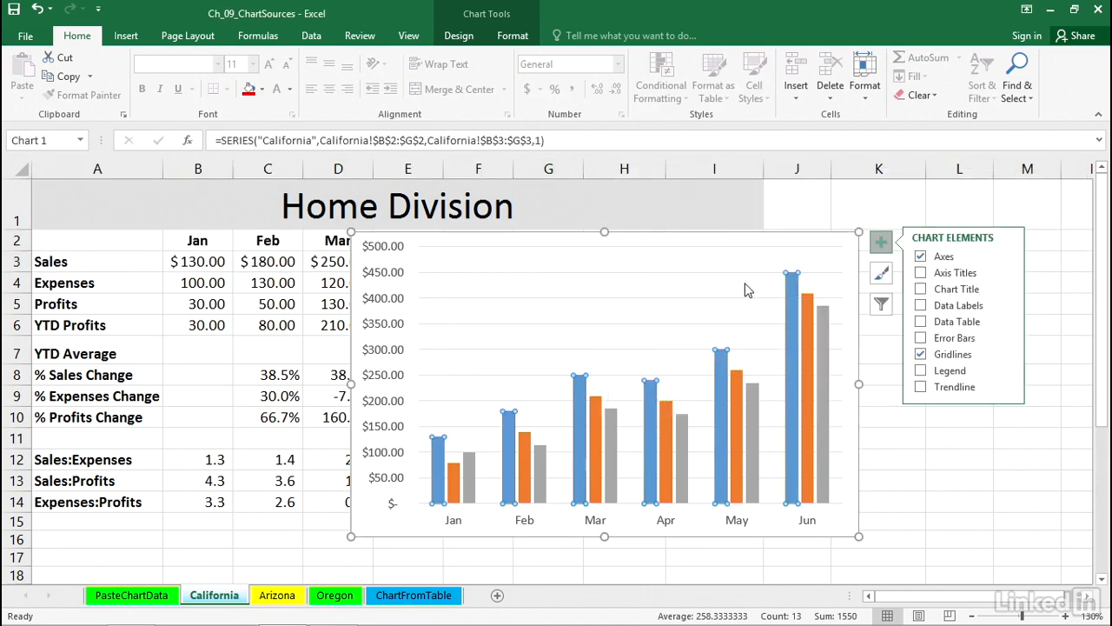
pyautogui.click(922, 372)
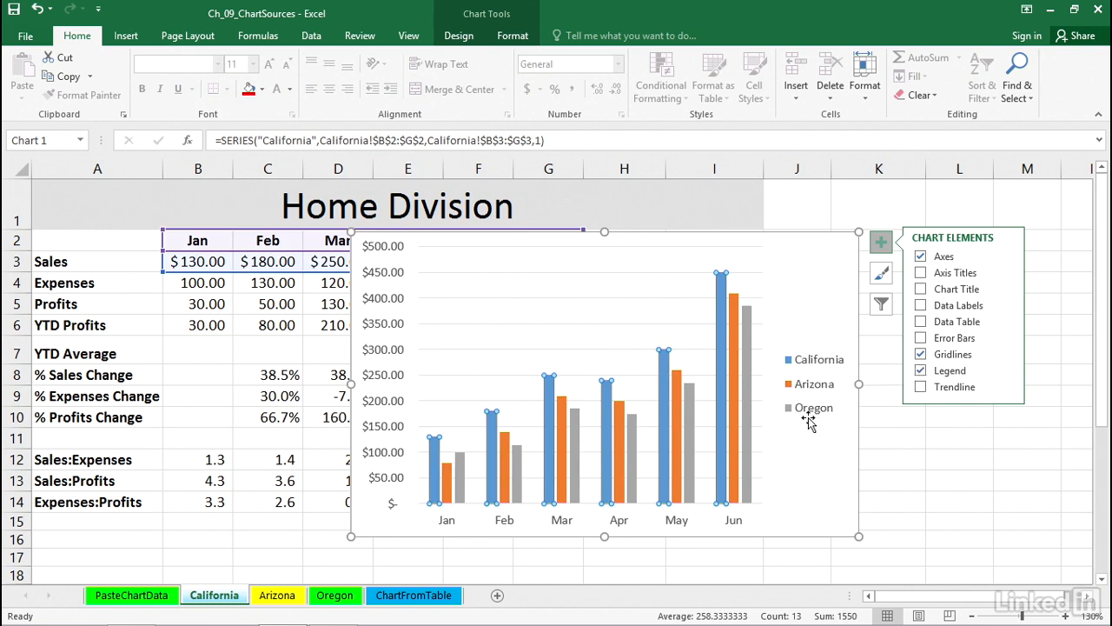
pyautogui.click(818, 441)
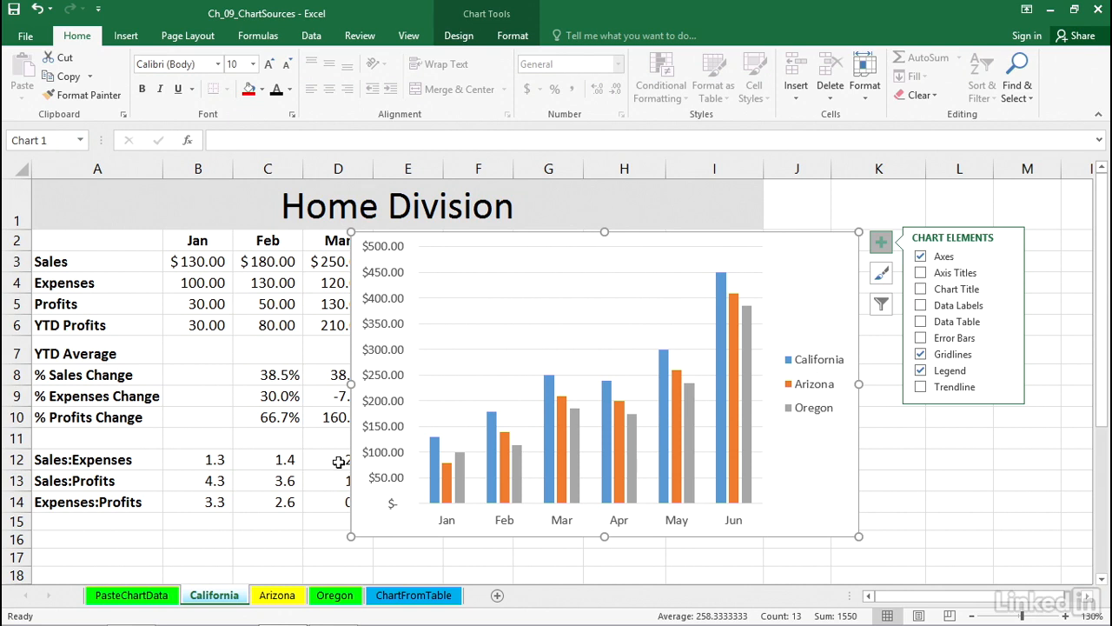
# Set January sales in B3 of the Oregon sheet to 150, checking the California chart's January Oregon column before and after the change
pyautogui.click(336, 596)
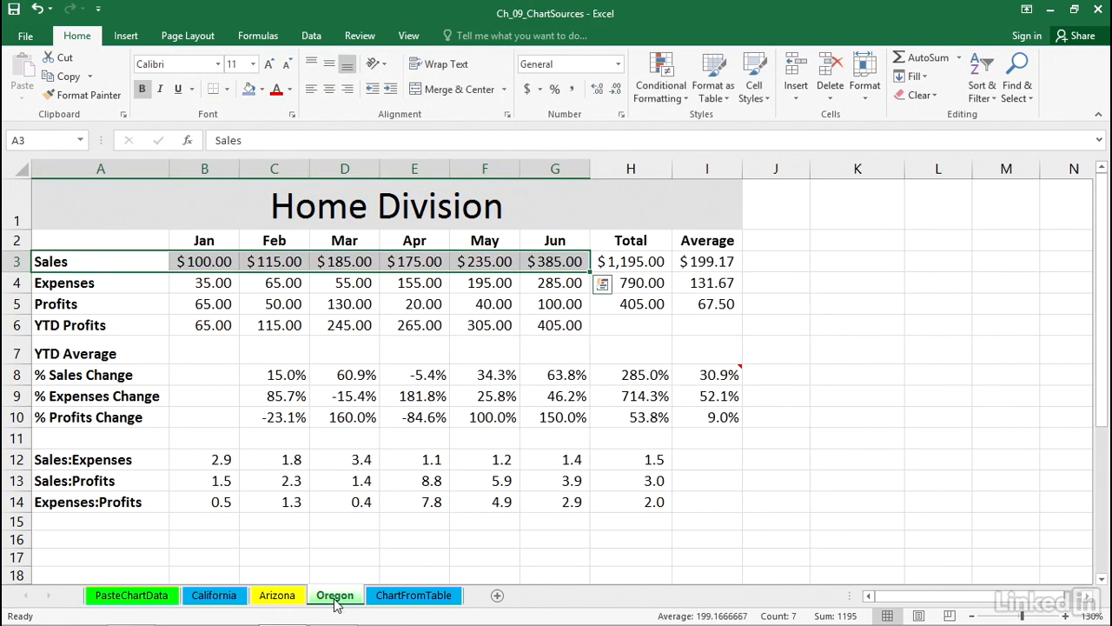
pyautogui.click(205, 262)
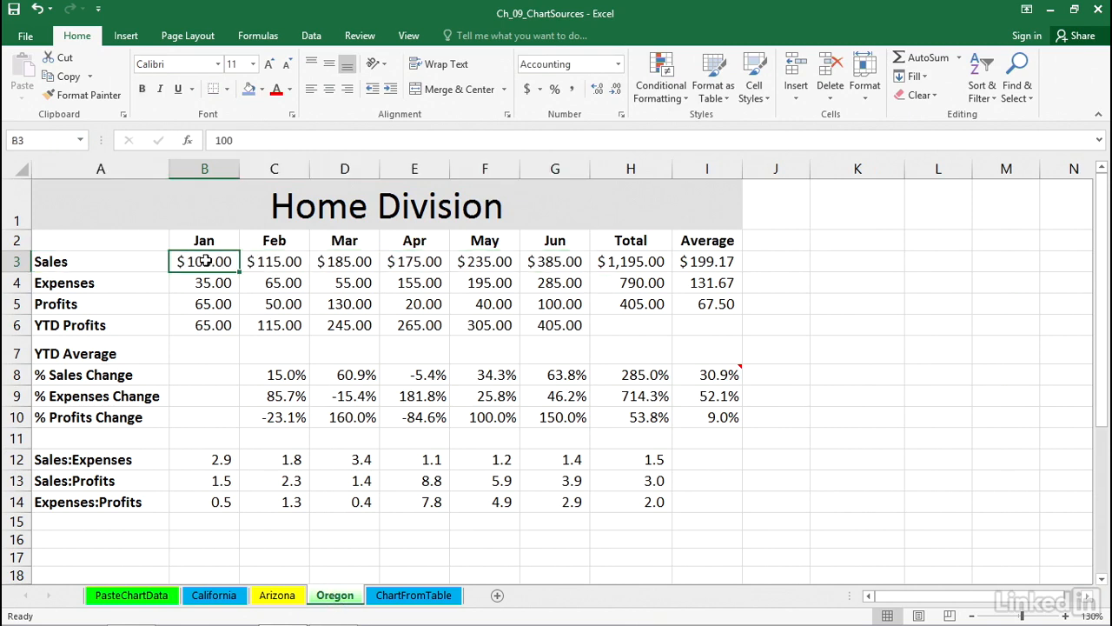
pyautogui.click(218, 596)
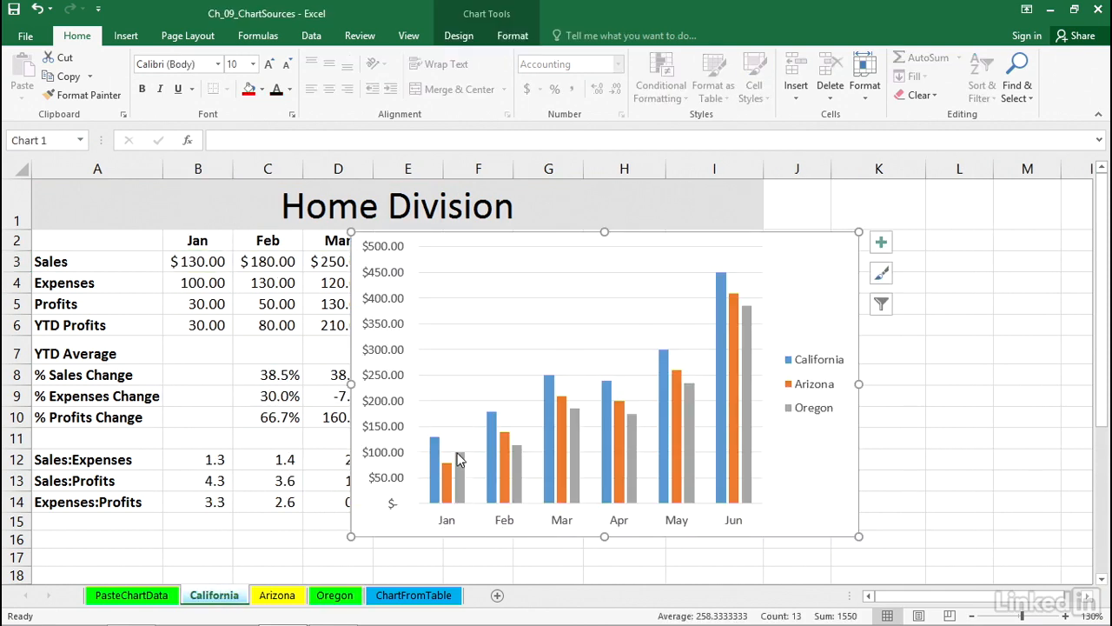
pyautogui.moveTo(460, 462)
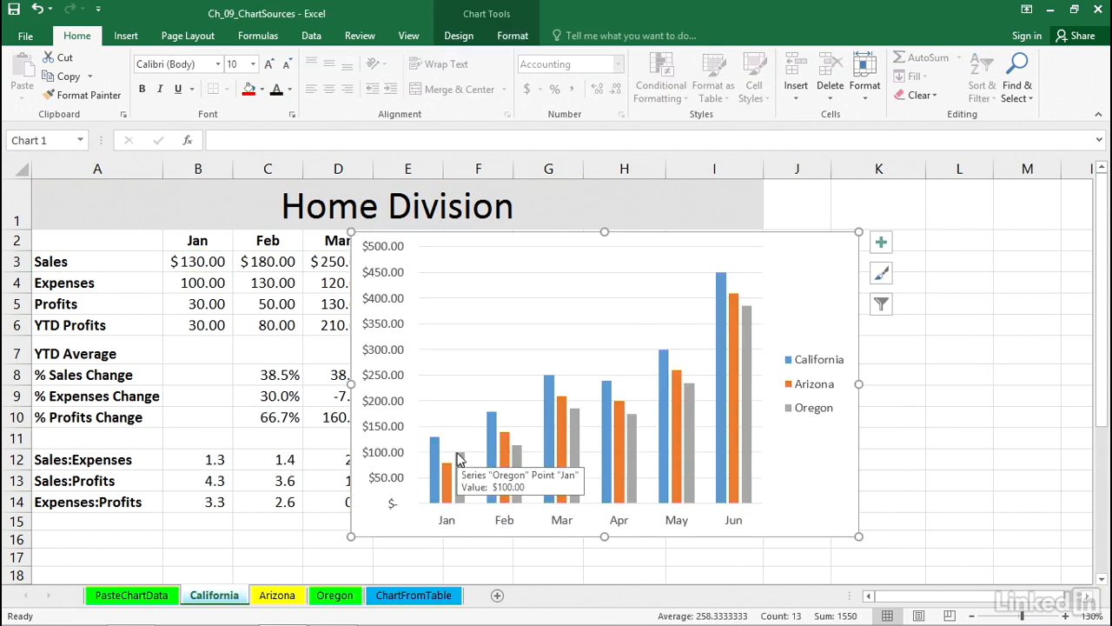
pyautogui.click(338, 597)
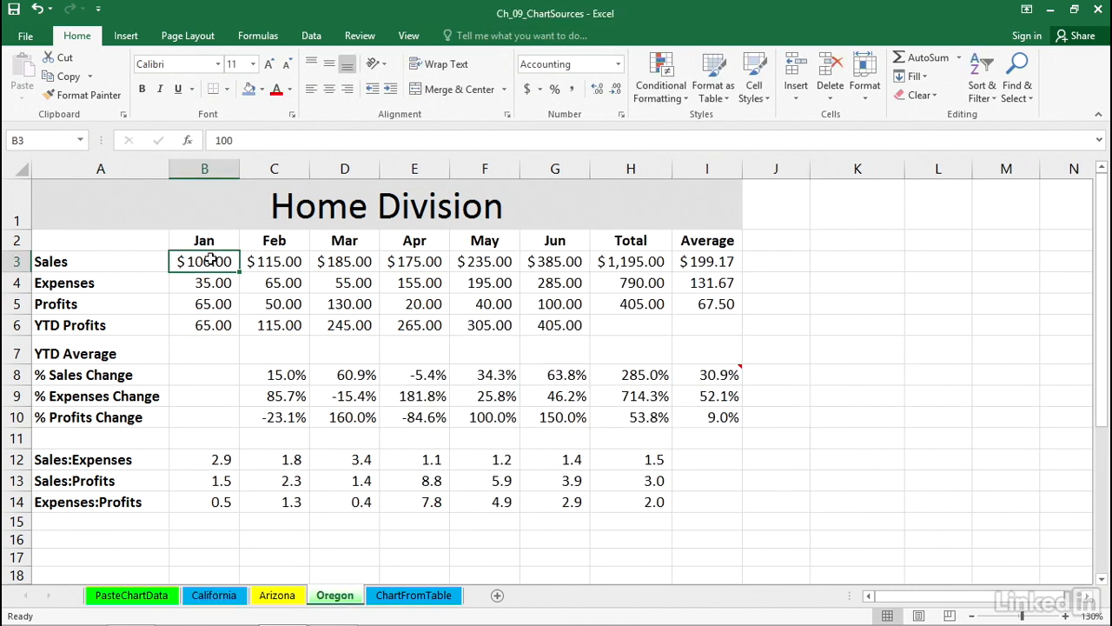
pyautogui.write('150')
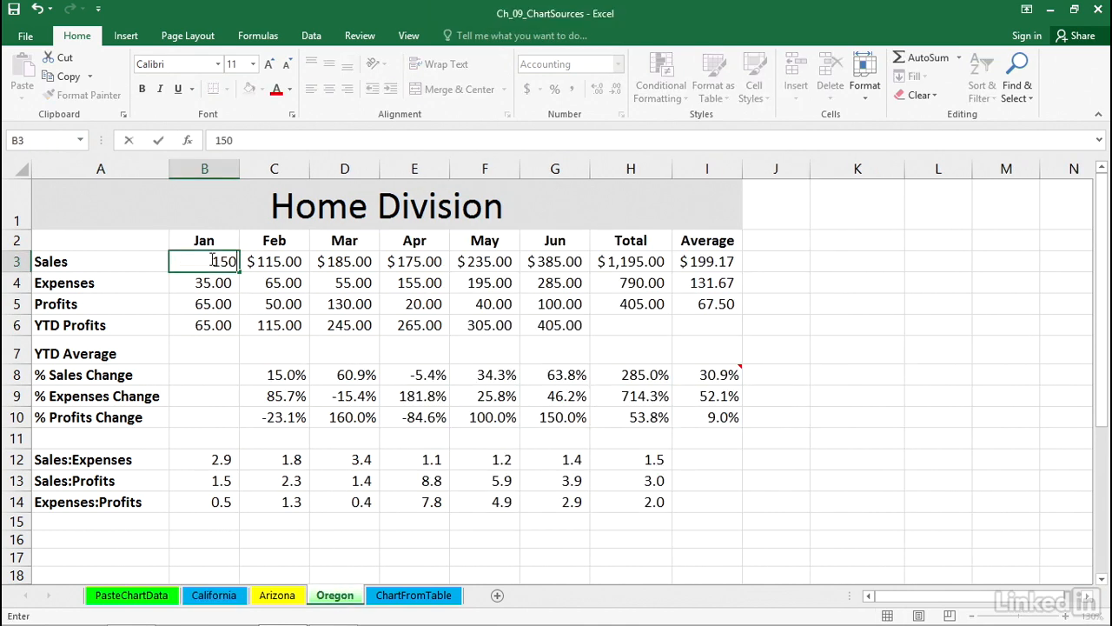
pyautogui.press('Return')
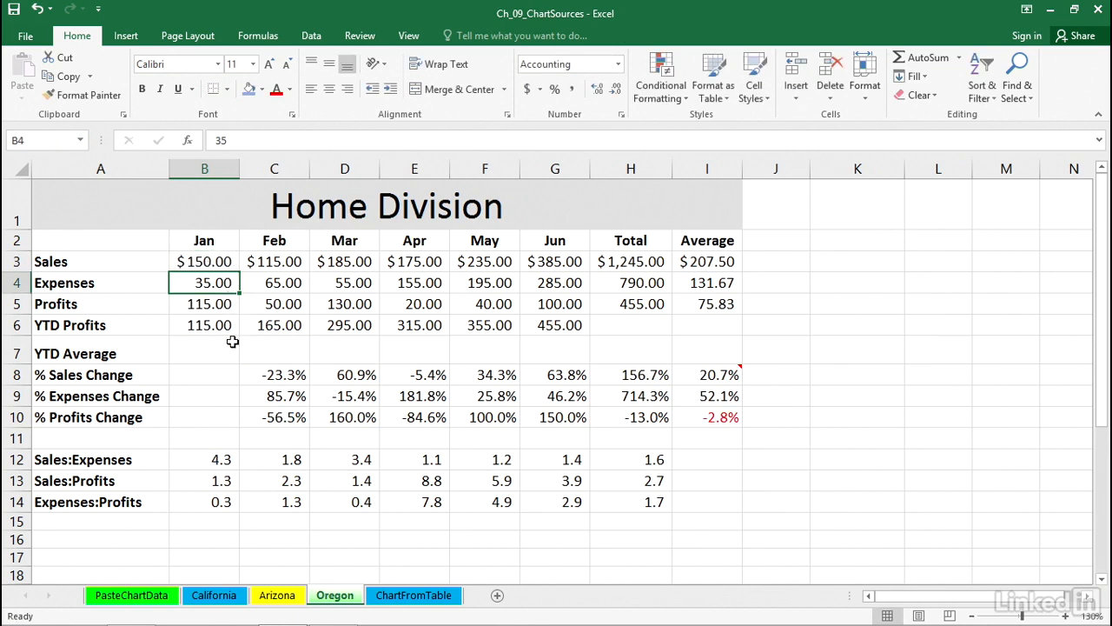
pyautogui.click(221, 600)
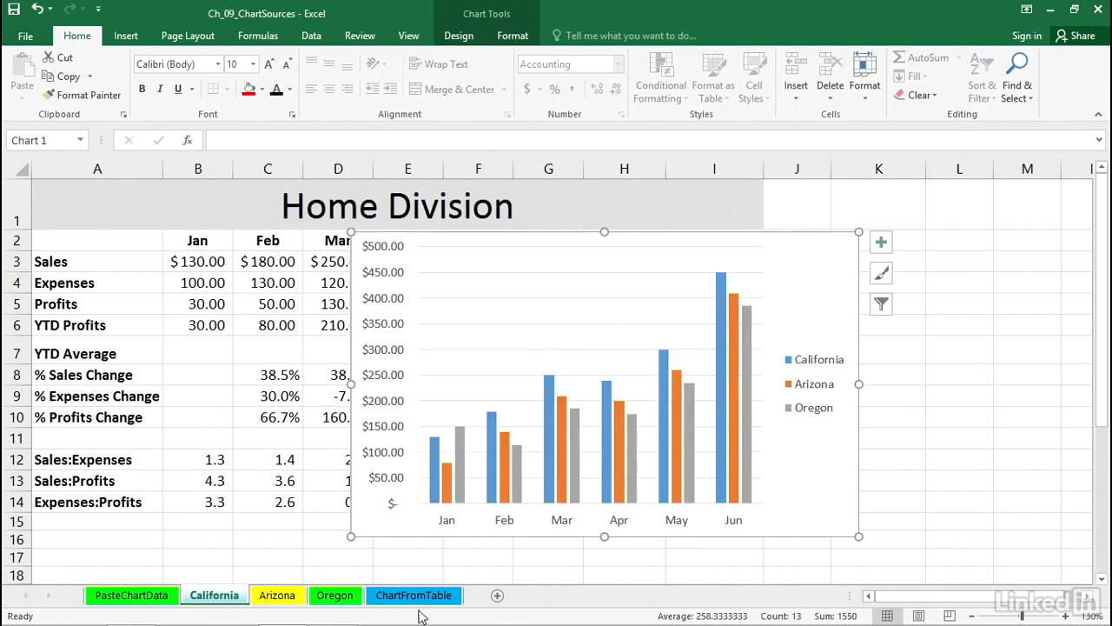